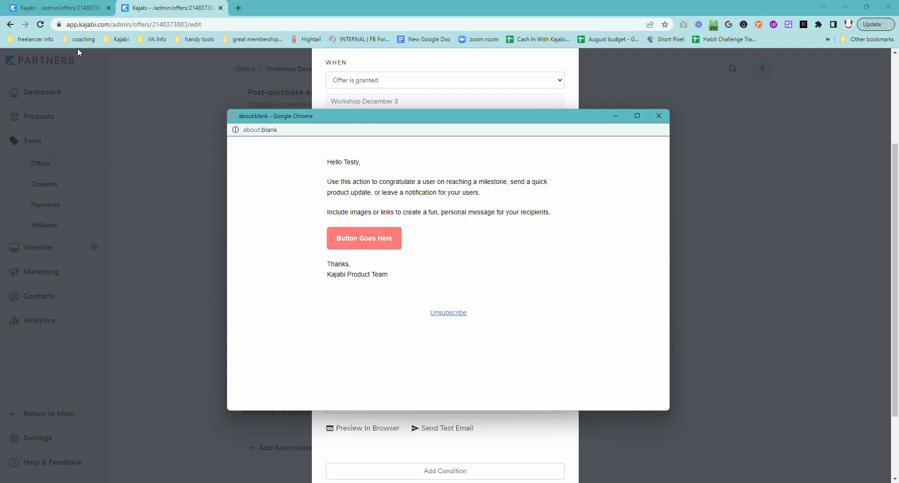
Switch back from the email preview to the Workshop December 3 offer page.
left_click(65, 8)
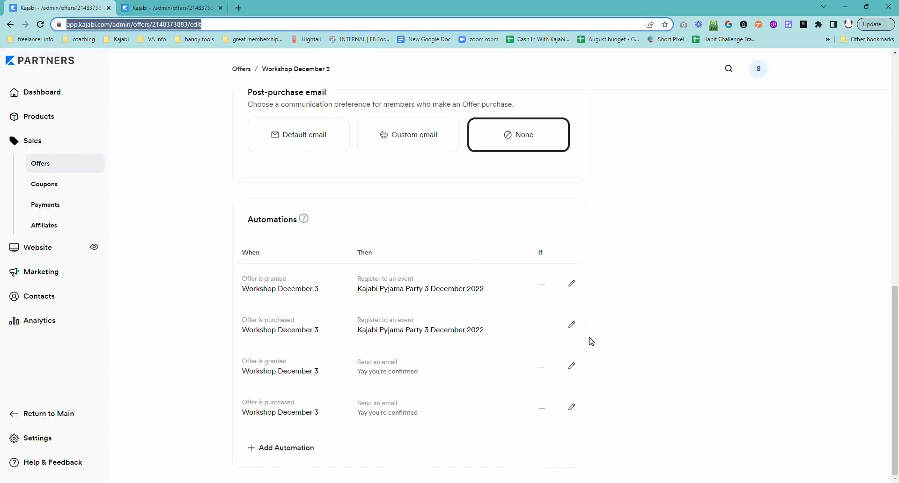
Edit the 'Offer is granted' automation's 'Yay you're confirmed' email and scroll to its body.
scroll(393, 312, "up", 1)
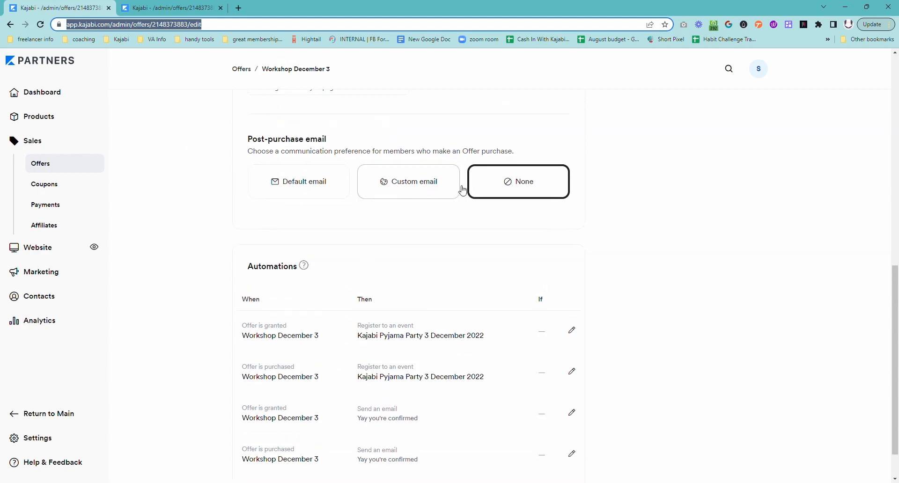
scroll(461, 276, "down", 1)
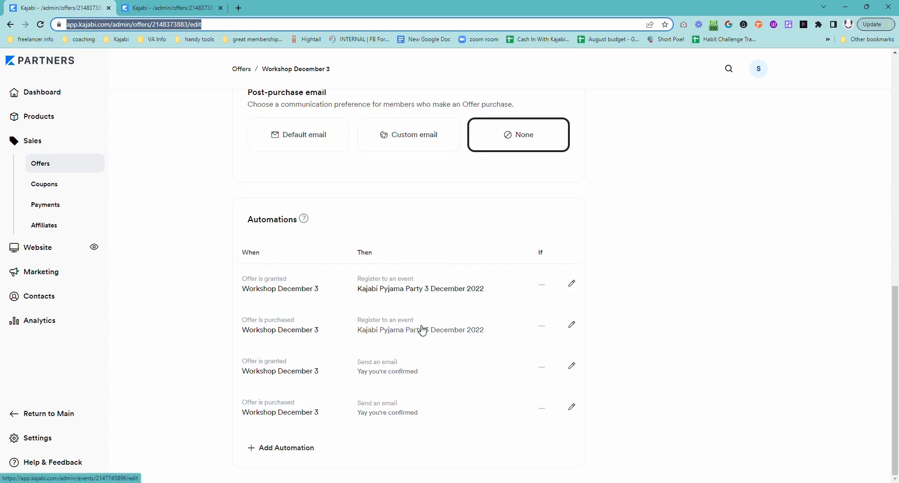
left_click(571, 371)
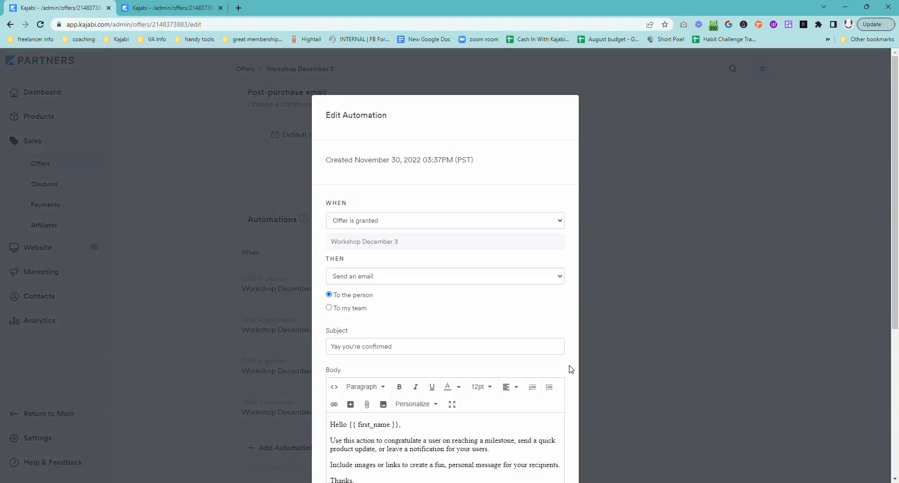
scroll(507, 311, "down", 2)
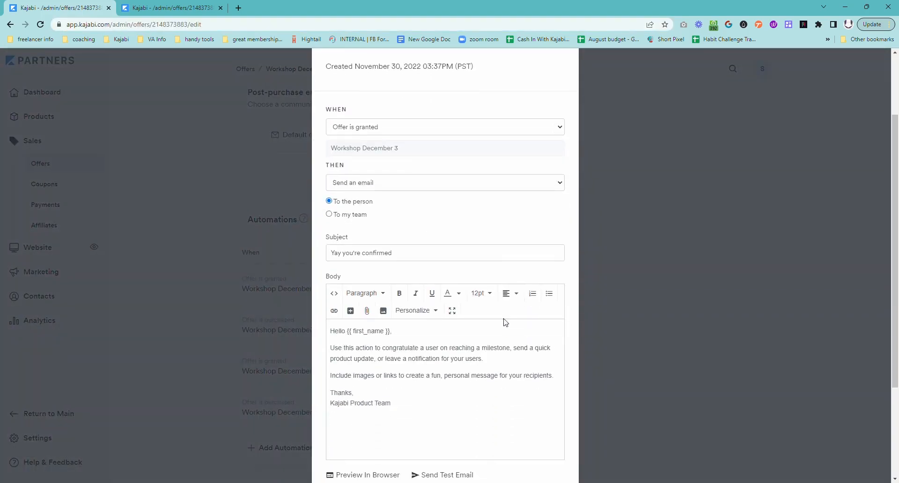
scroll(496, 367, "down", 1)
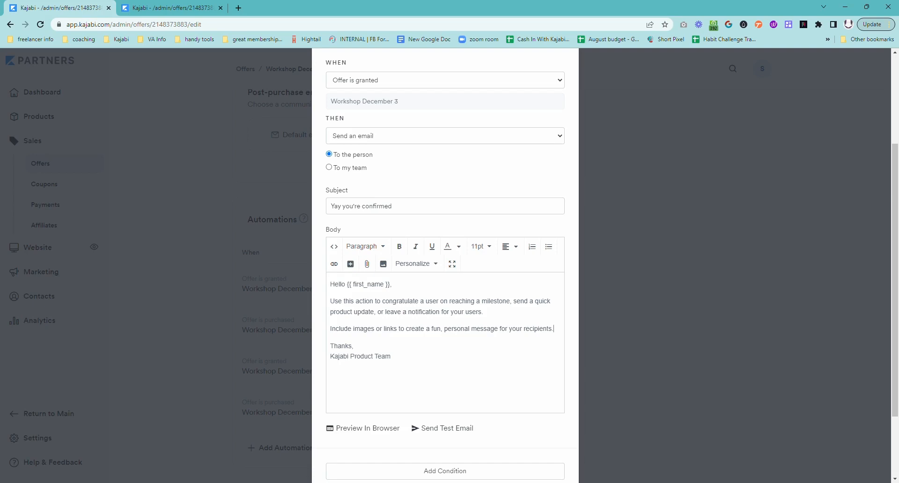
Add an 'Add Button Here' line with blank lines below it, then open the Insert Button dialog.
key("Return")
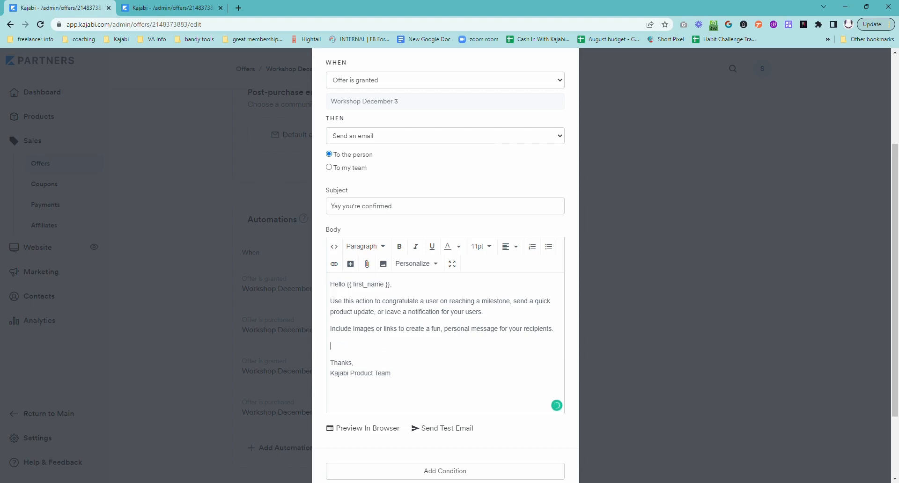
type("Add Button Here")
left_click_drag(379, 346, 329, 345)
left_click(350, 265)
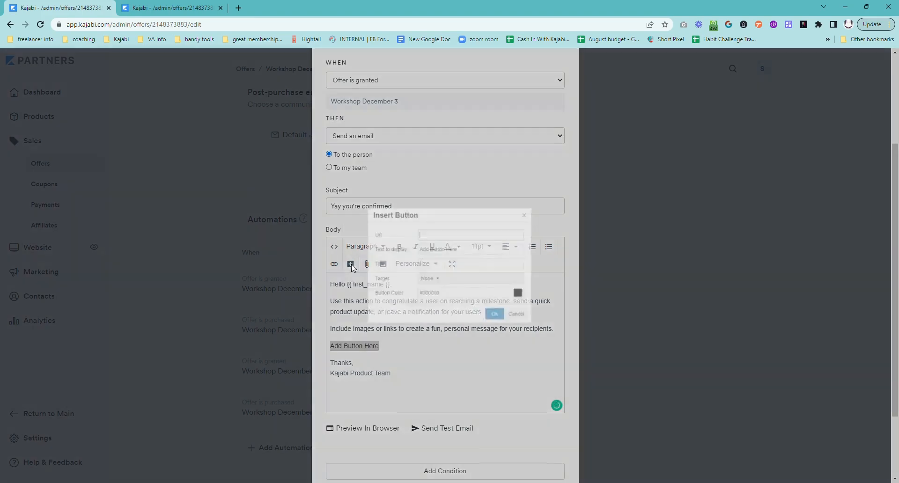
left_click(537, 326)
key("Right")
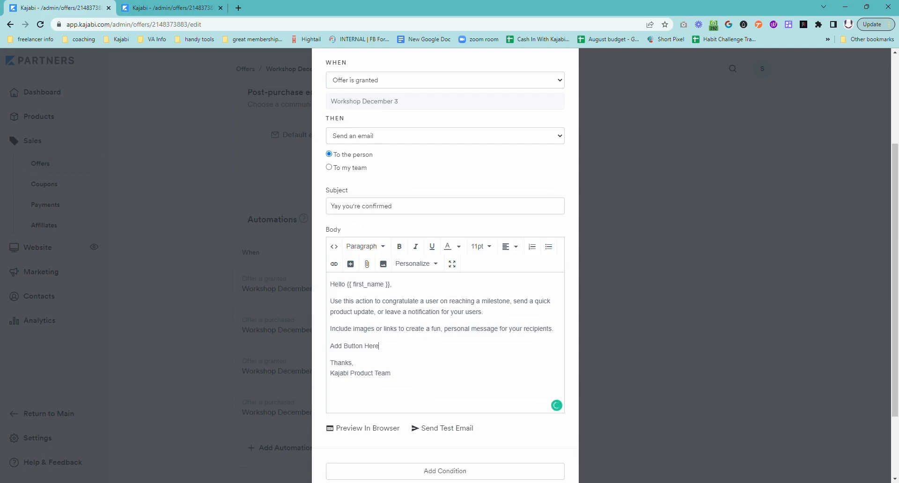
key("Return")
key("Return")
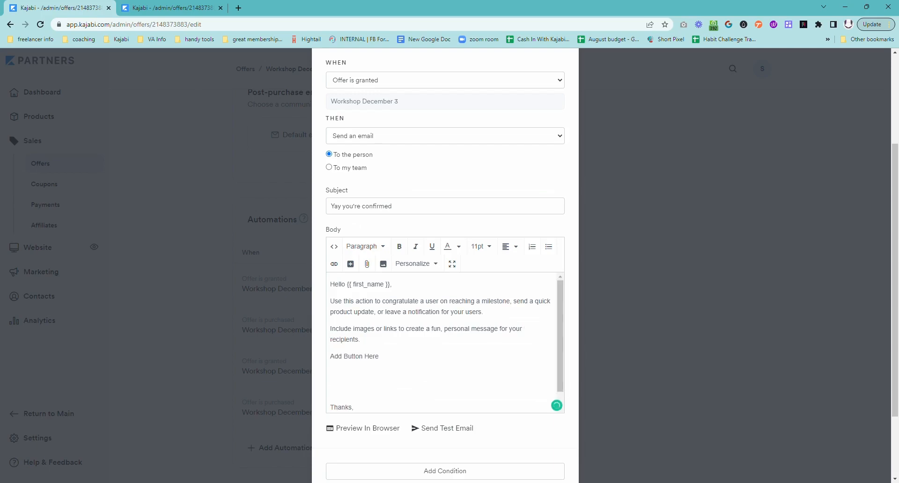
left_click(350, 264)
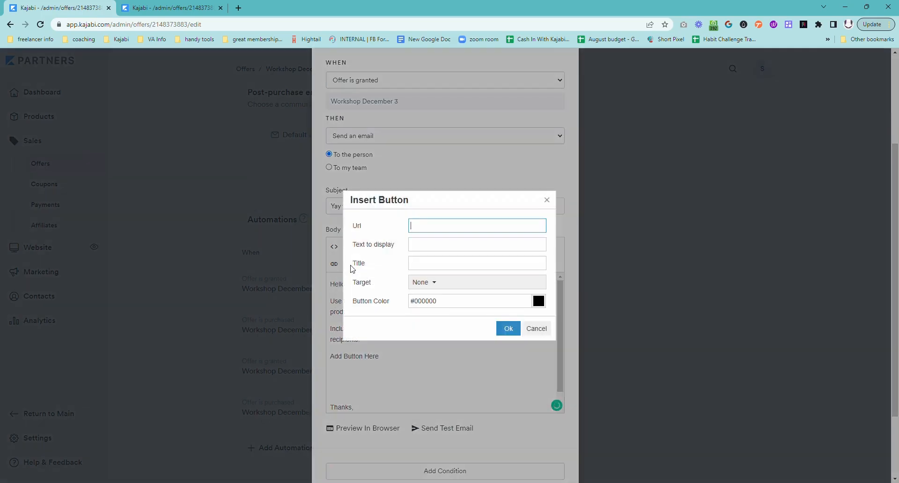
Paste the website URL as the button link and label the button 'Go The Website'.
type("https://theunicornadvisory.com")
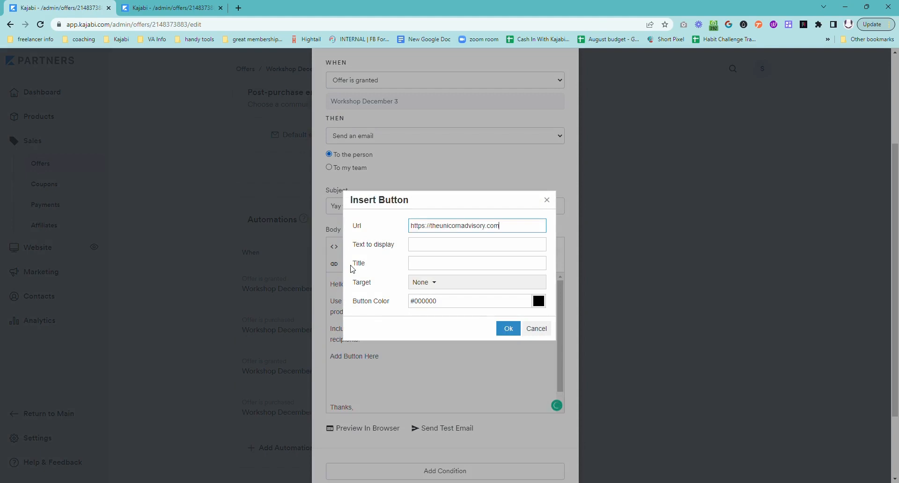
key("Tab")
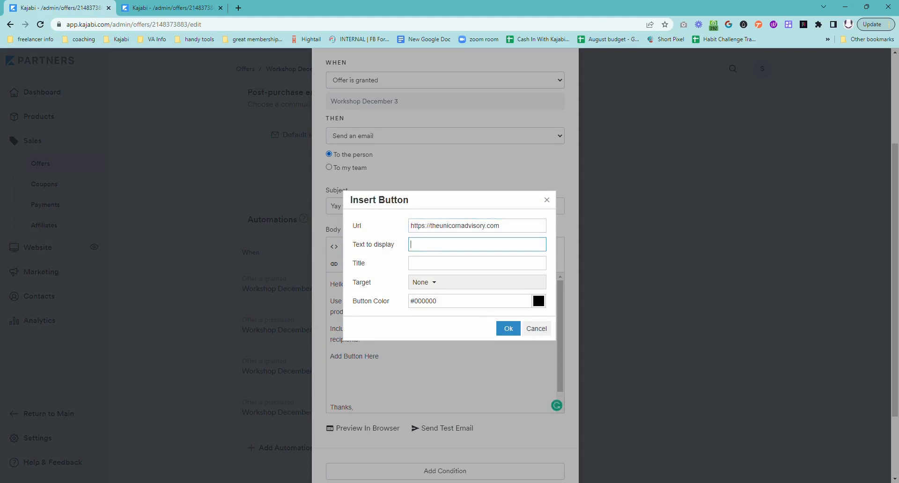
type("Click Here For Goodiues")
key("BackSpace")
key("BackSpace")
key("BackSpace")
key("BackSpace")
type("ies")
key("ctrl+a")
type("Go The Website")
Title the button 'Kajabi expert support and guidance' and set its target to New Window.
key("Tab")
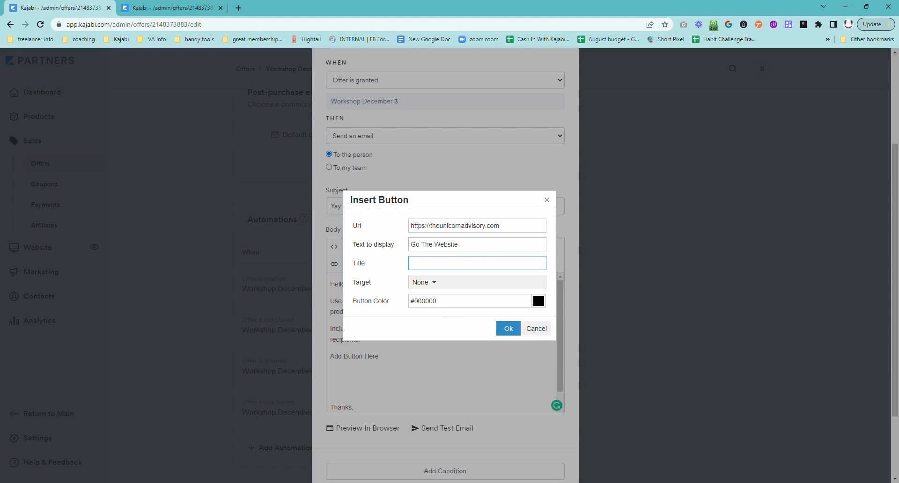
type("Kajabi expert support and guidance")
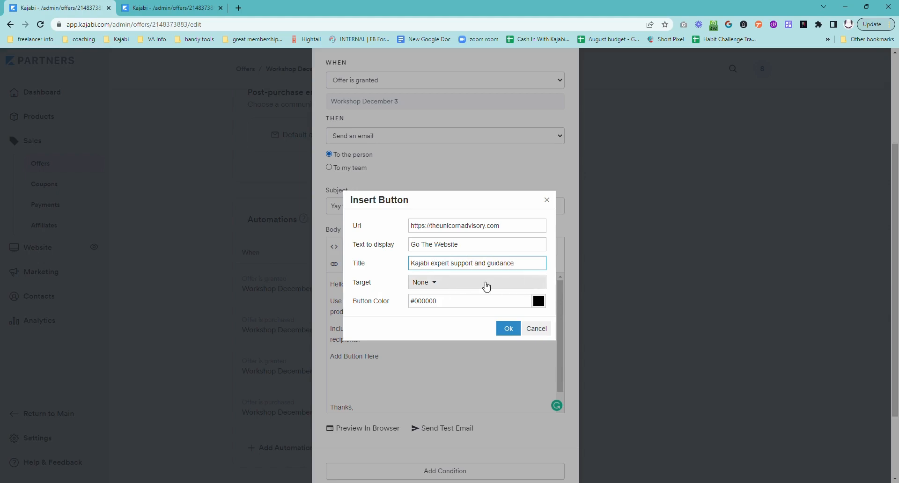
left_click(450, 291)
left_click(439, 318)
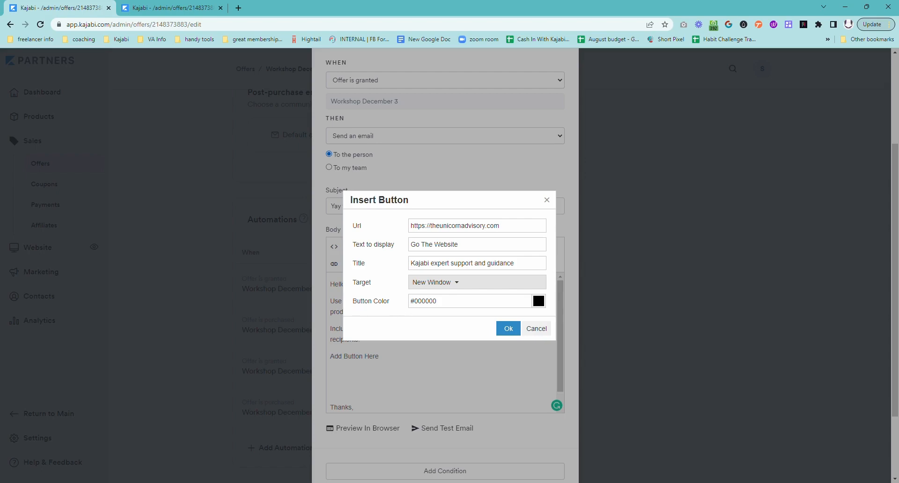
Change the button colour from black to coral hex #ff7c77.
left_click(538, 301)
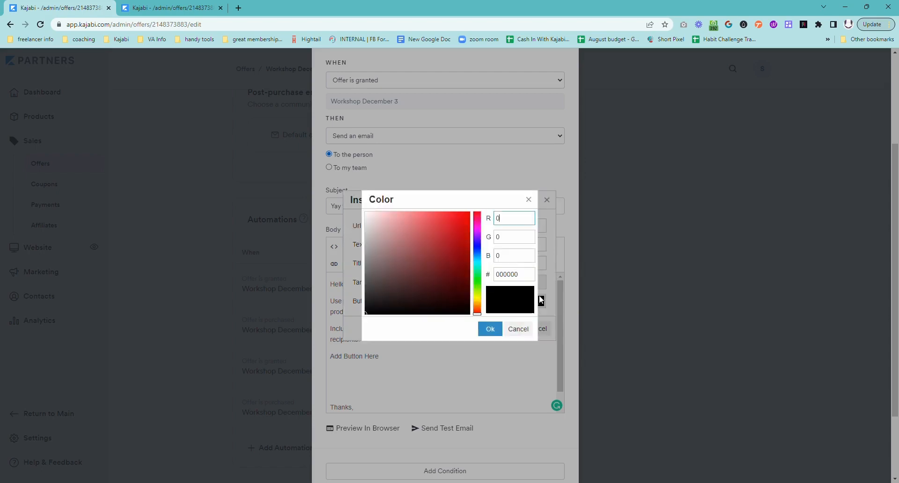
left_click_drag(517, 274, 484, 279)
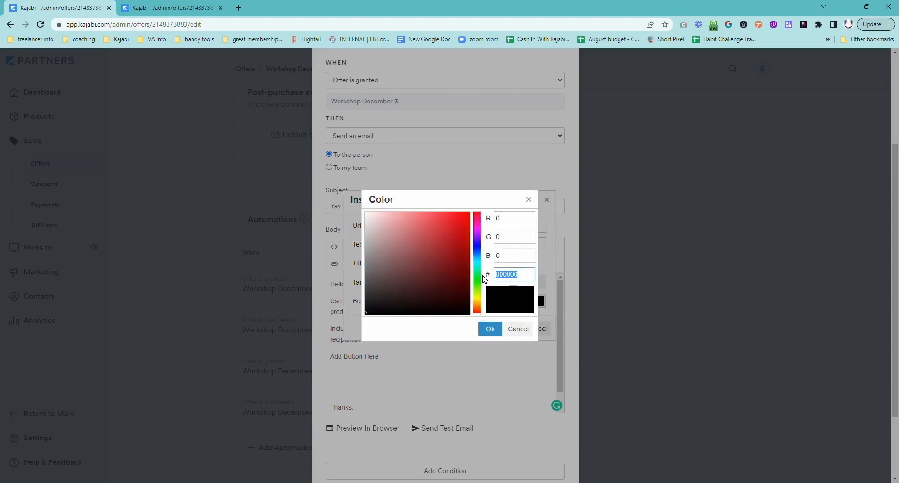
type("ff7c77")
left_click(510, 297)
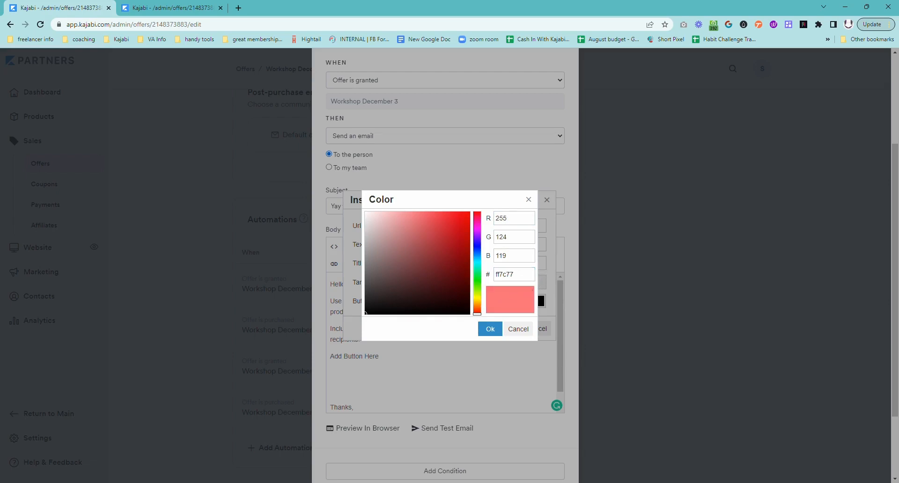
left_click(489, 330)
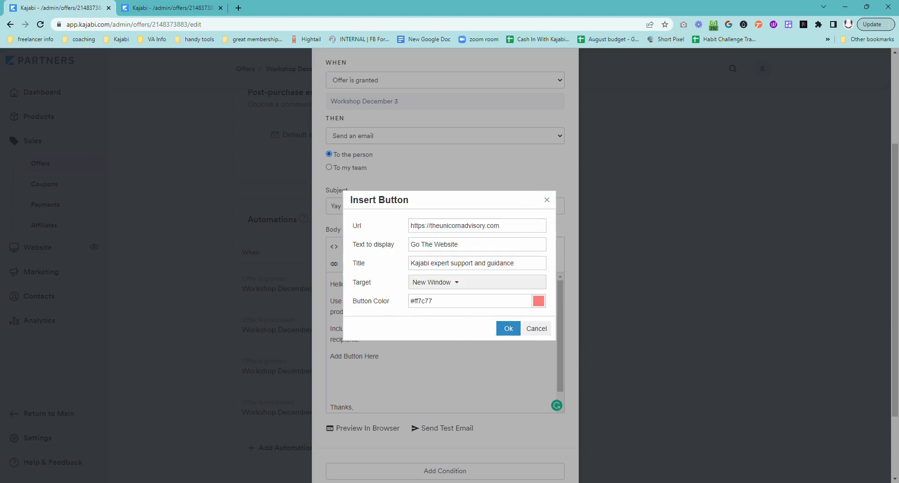
Insert the coral 'Go The Website' button below 'Add Button Here' and check it in a browser preview.
left_click(508, 328)
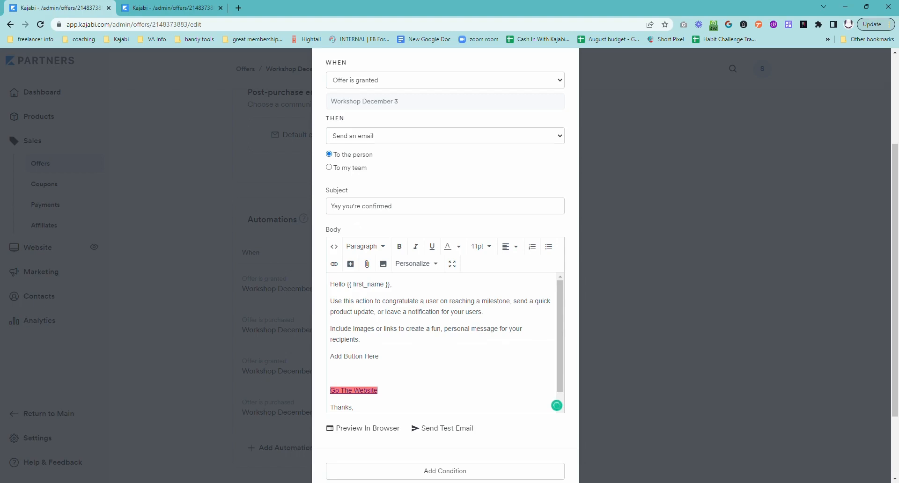
scroll(440, 343, "down", 1)
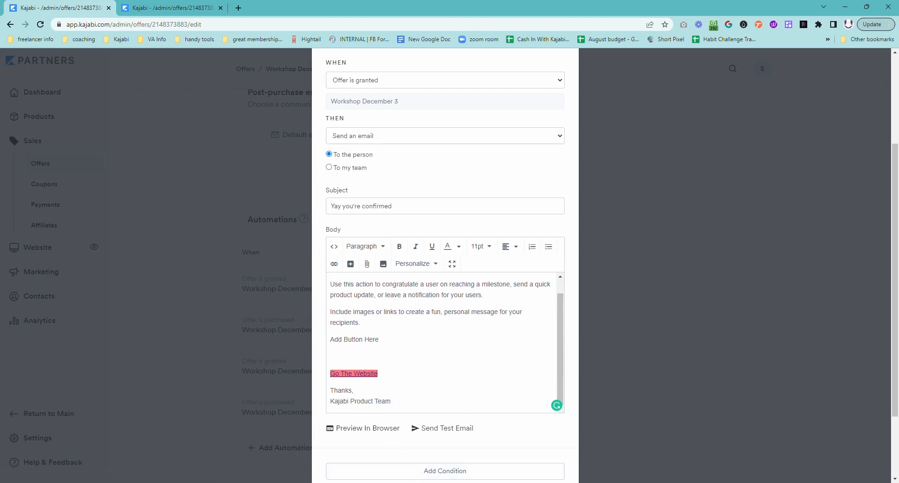
left_click(377, 433)
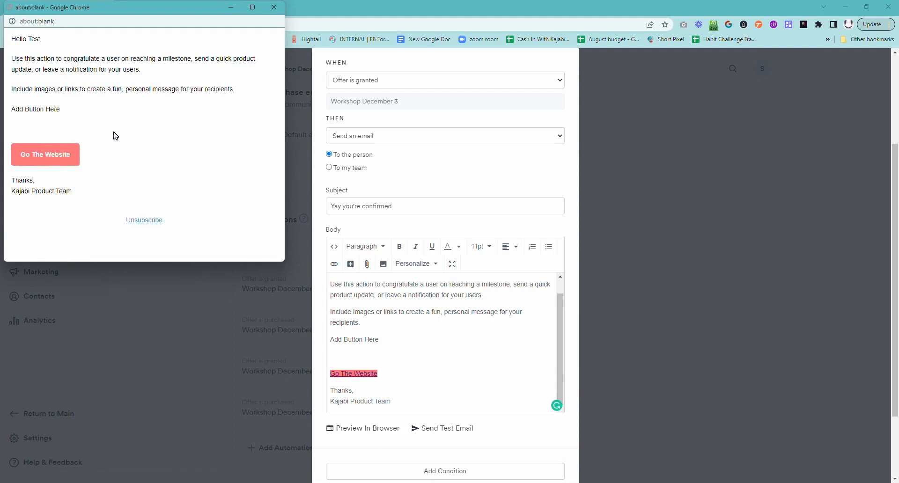
left_click(273, 7)
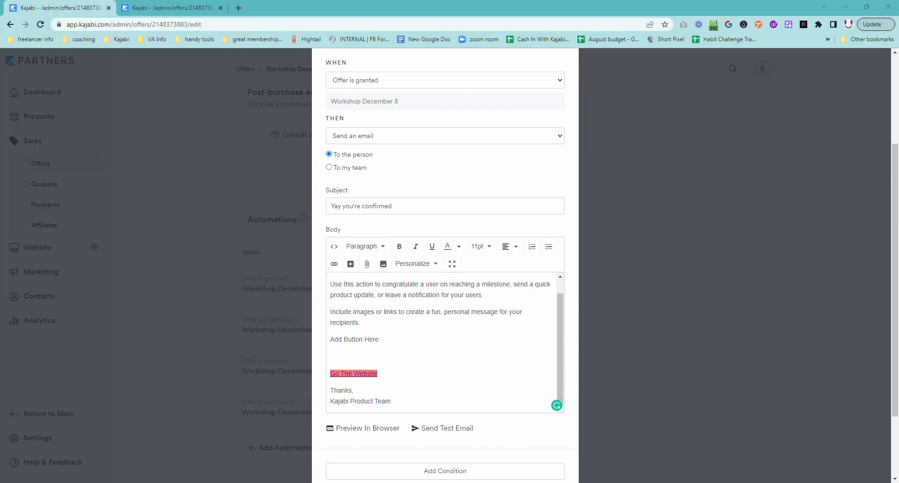
left_click(354, 374)
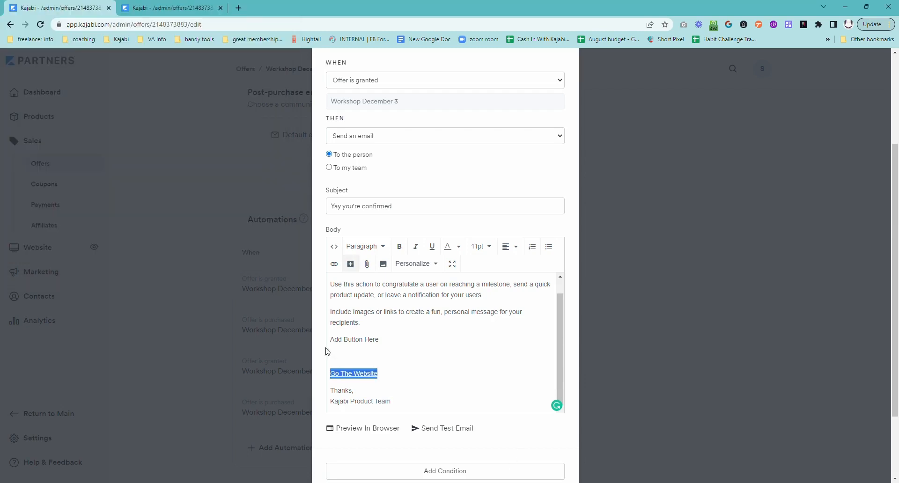
Enlarge the button text to 18pt and preview the email in the browser.
left_click(481, 247)
left_click(500, 365)
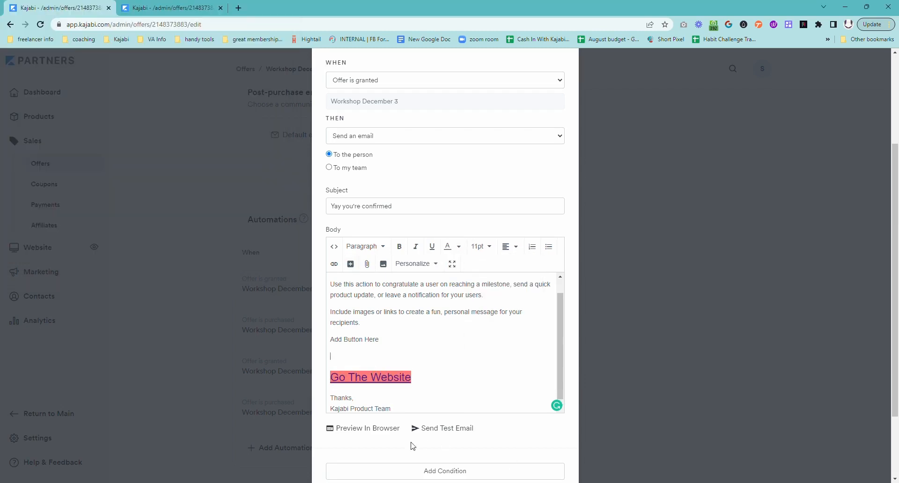
left_click(388, 428)
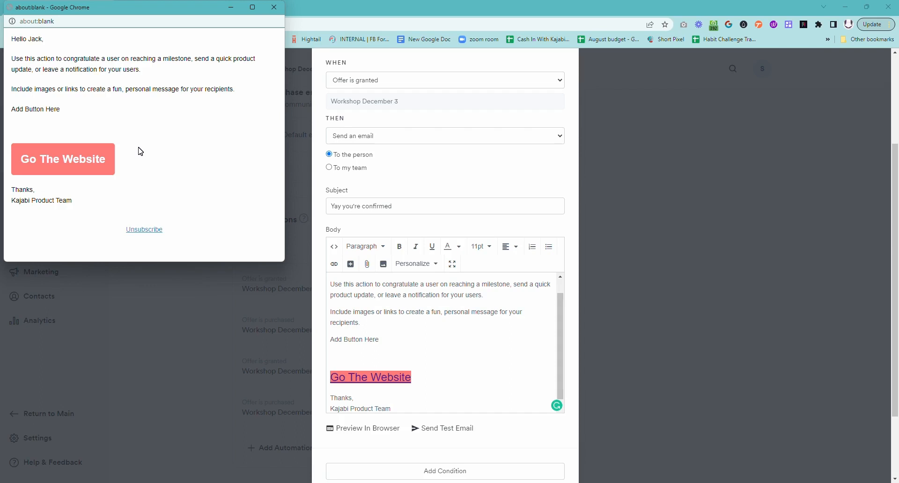
Reword the button label to 'Go To The Website' and reopen its button settings.
left_click(379, 339)
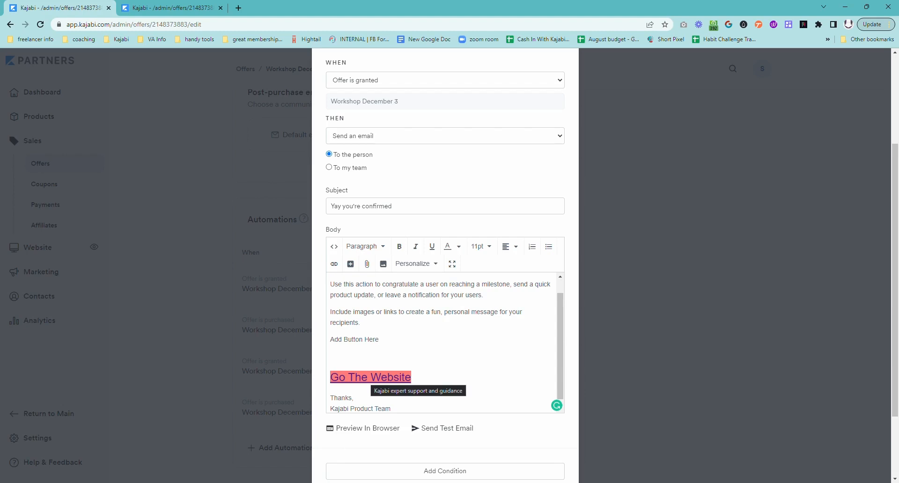
left_click(367, 376)
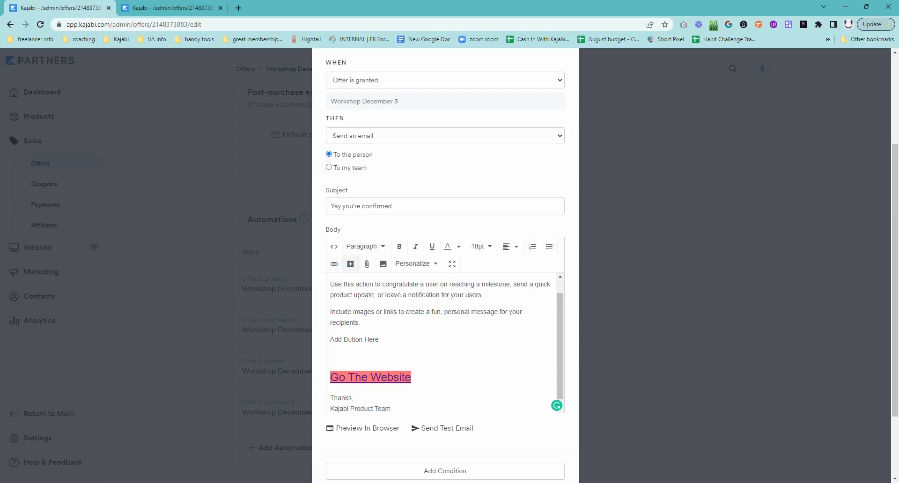
key("BackSpace")
key("BackSpace")
key("BackSpace")
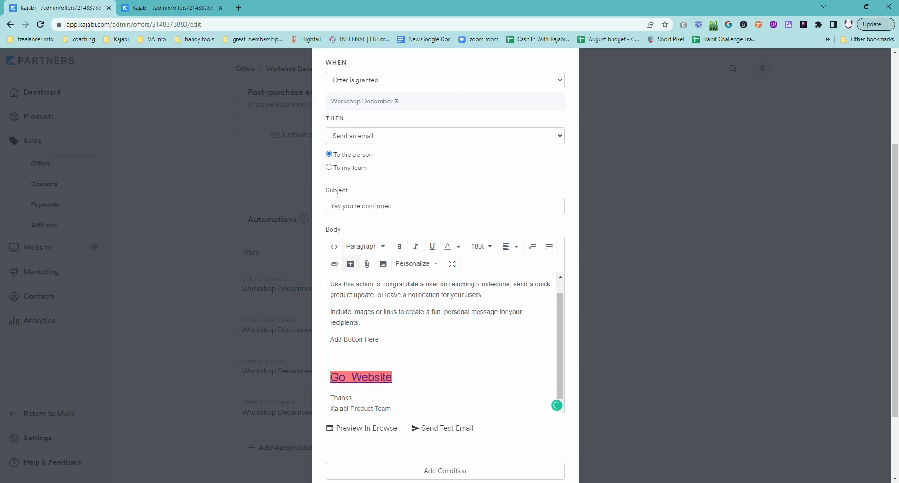
type("To The")
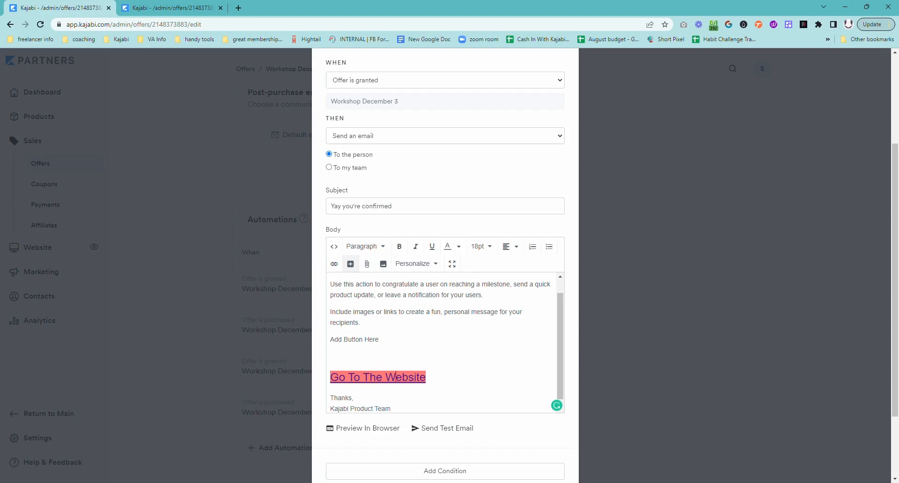
left_click(350, 263)
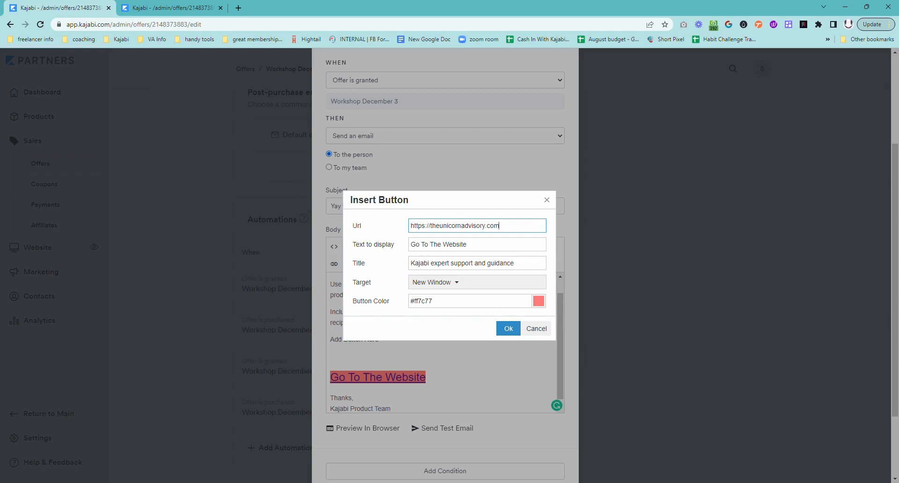
left_click(507, 328)
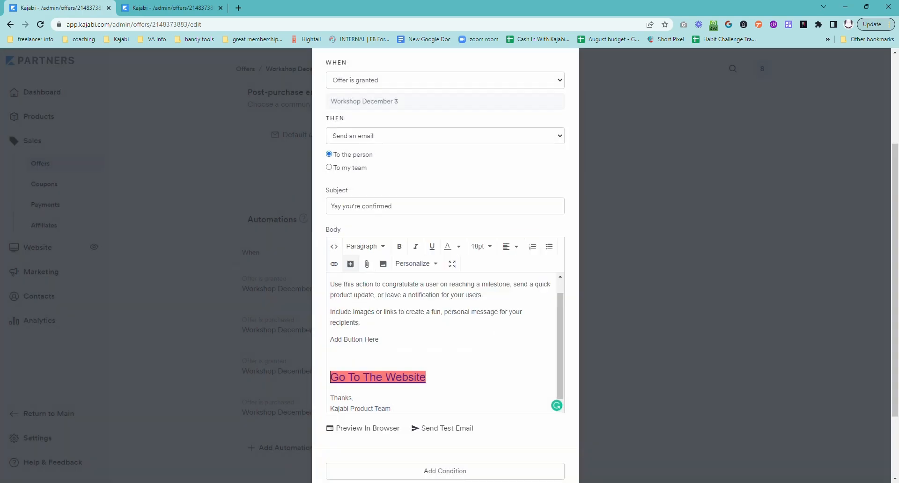